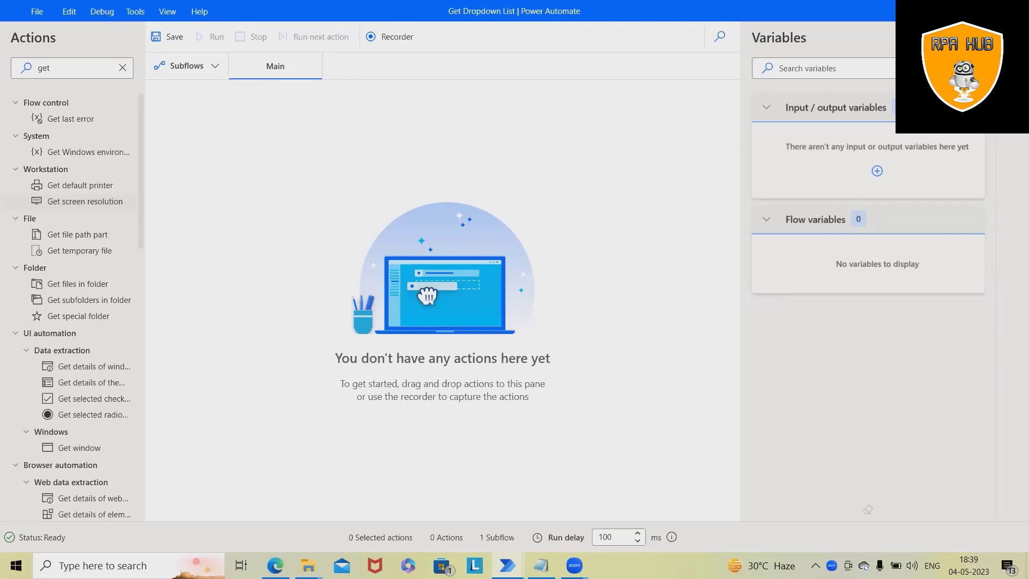
Launch the Windows Settings app from the Start menu search.
key(super)
text(se)
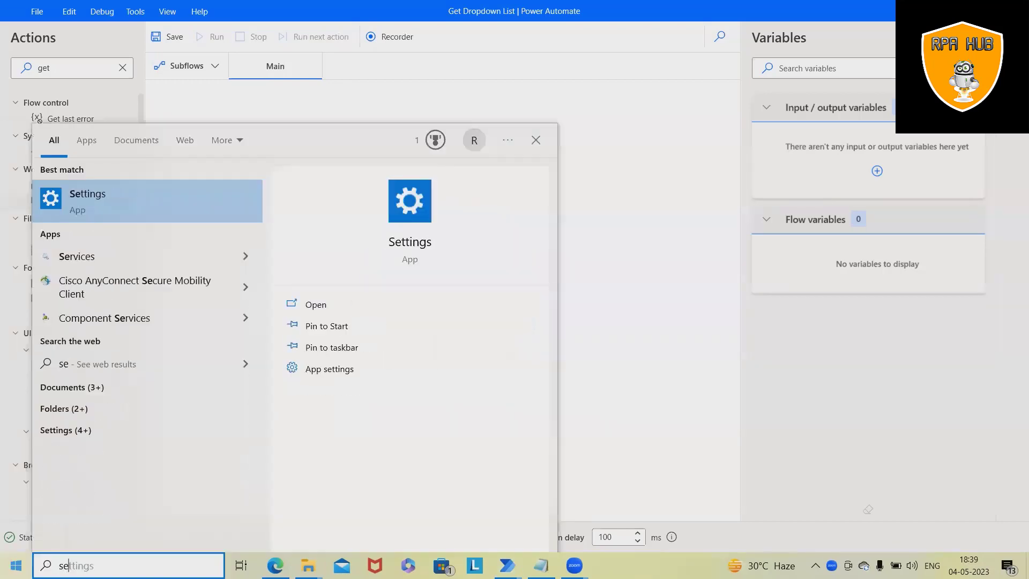
key(Return)
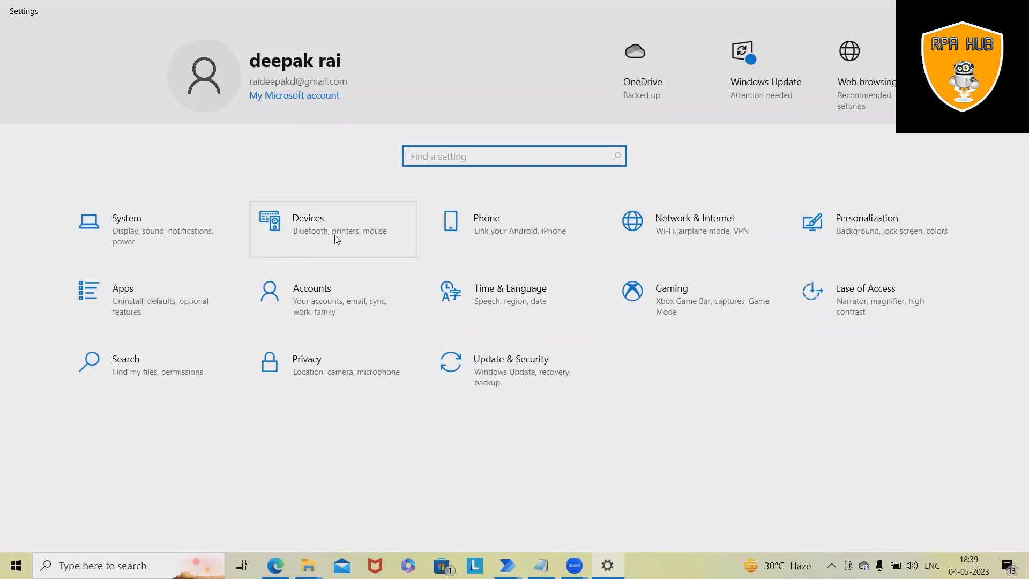
Open the System display page to check the 1920 × 1080 resolution.
click(202, 221)
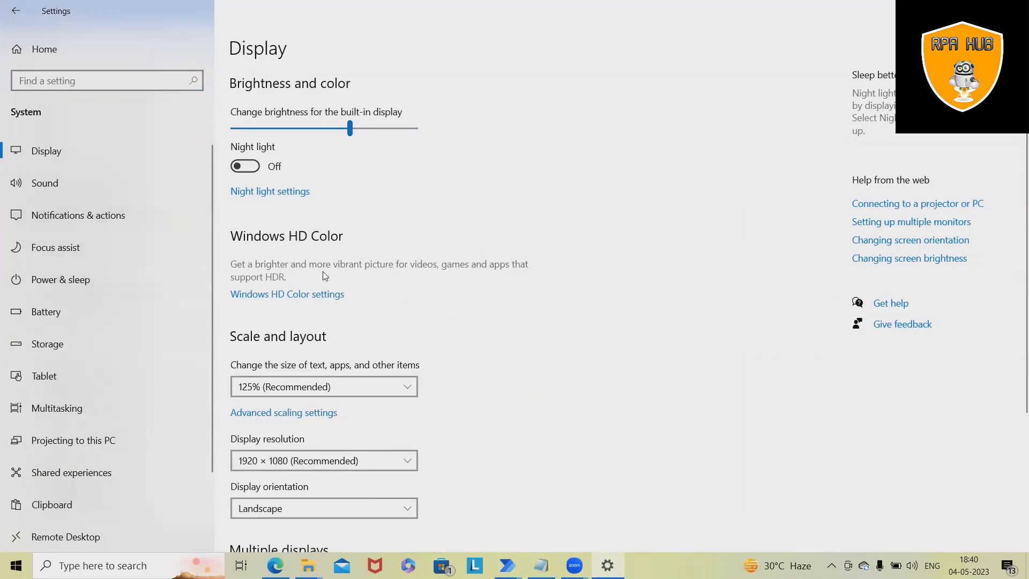
scroll(309, 354, down, 1)
scroll(309, 354, down, 3)
scroll(352, 351, down, 2)
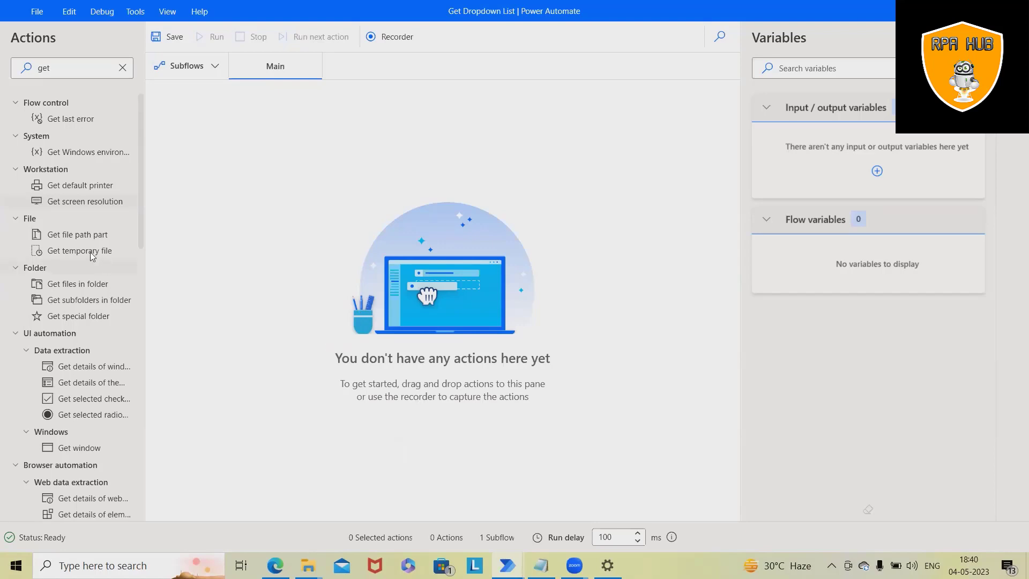
Add a Get screen resolution action for monitor number 1 and save it.
drag(64, 202, 443, 117)
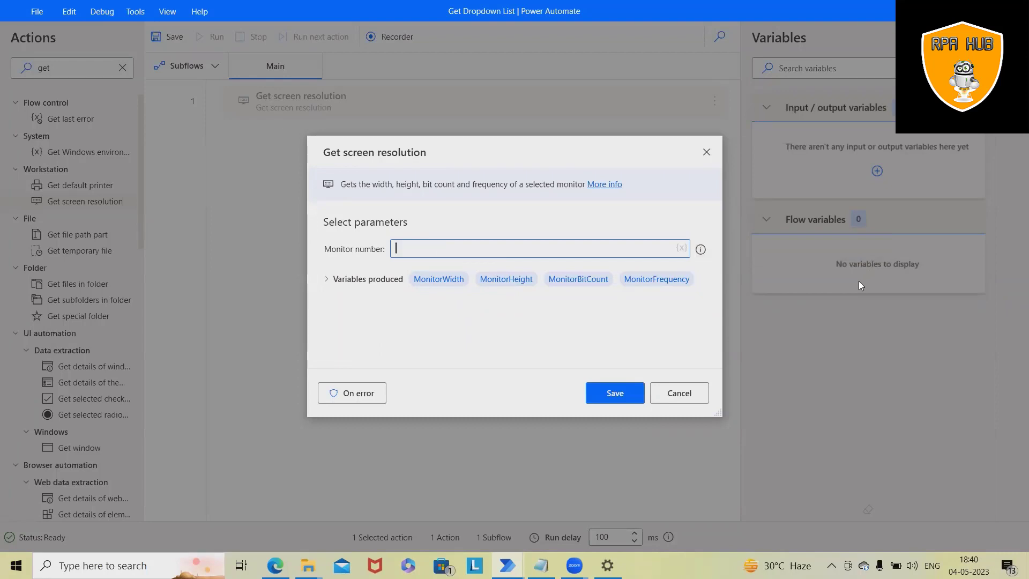
text(1)
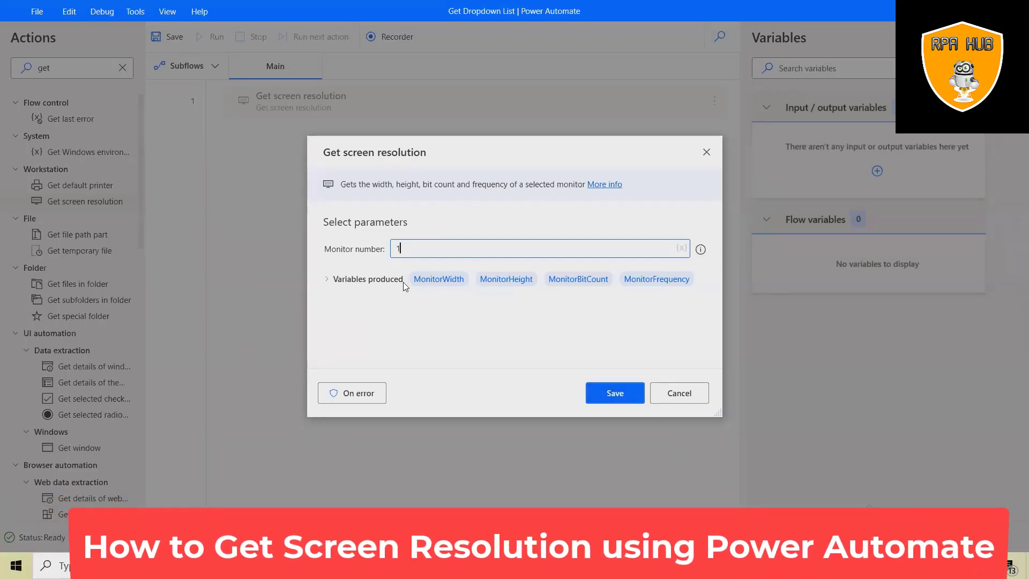
click(615, 394)
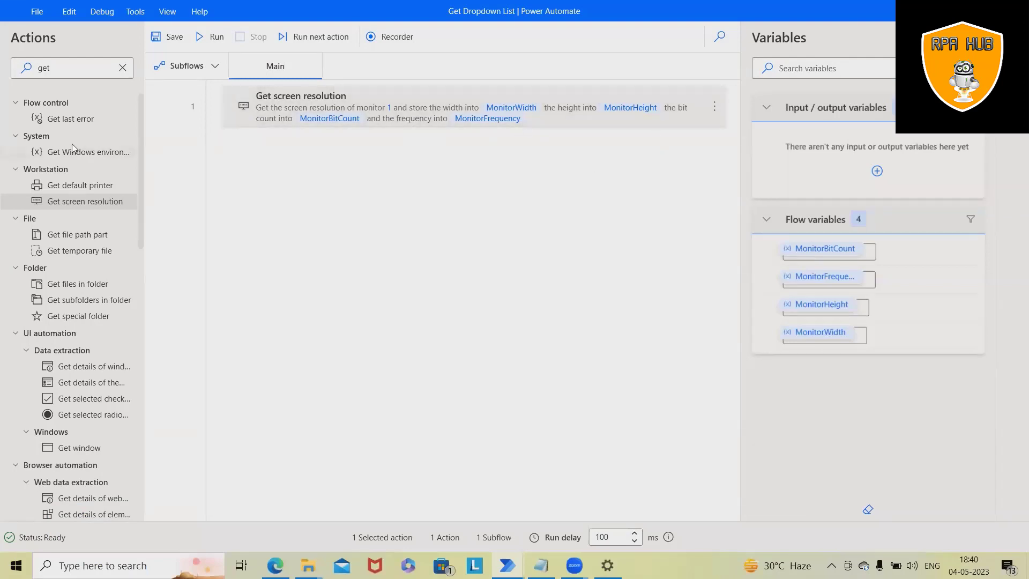
Add a Display message step titled 'Bit Count' showing %MonitorBitCount%.
click(103, 70)
key(BackSpace)
key(BackSpace)
key(BackSpace)
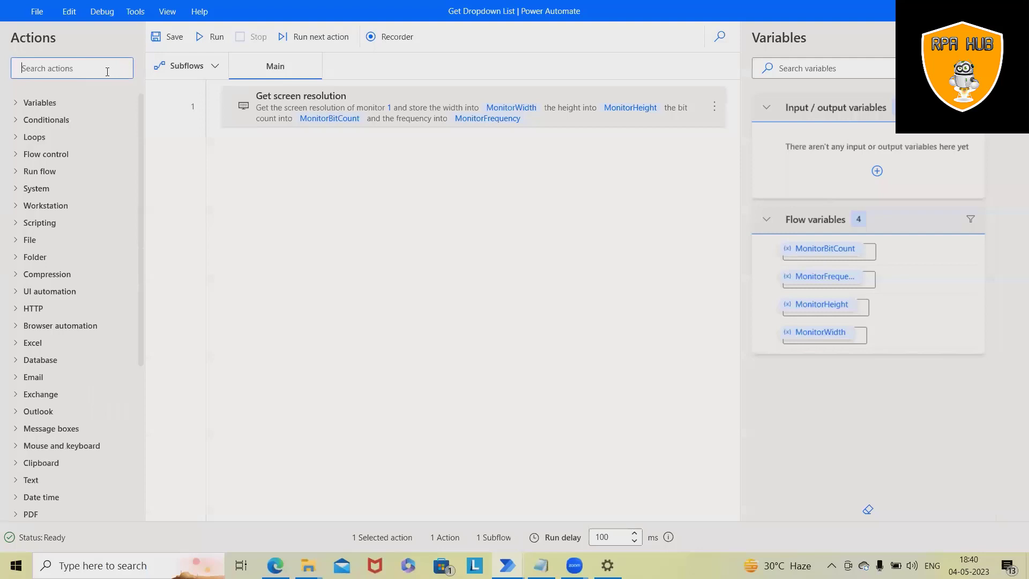
text(d)
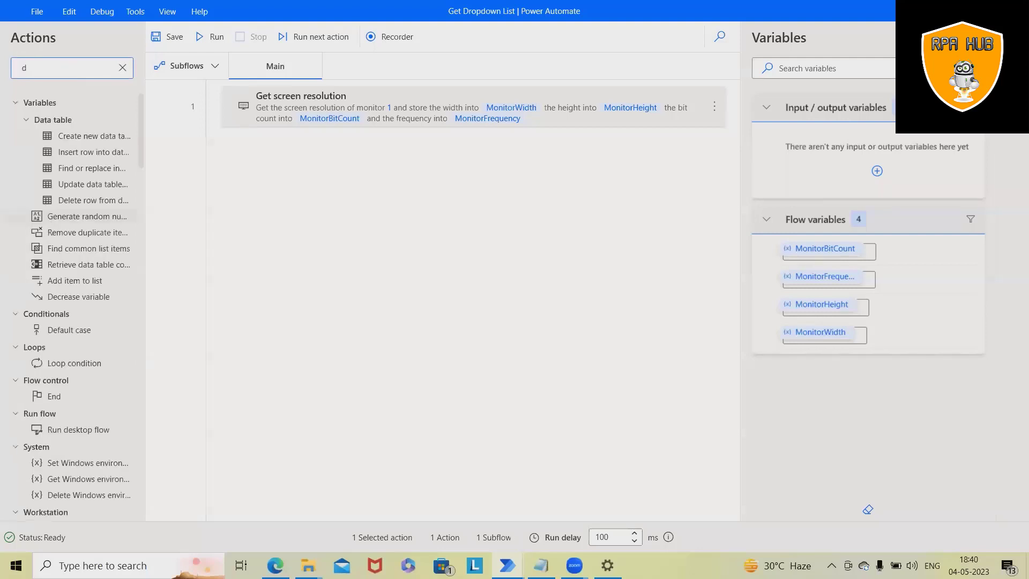
text(is)
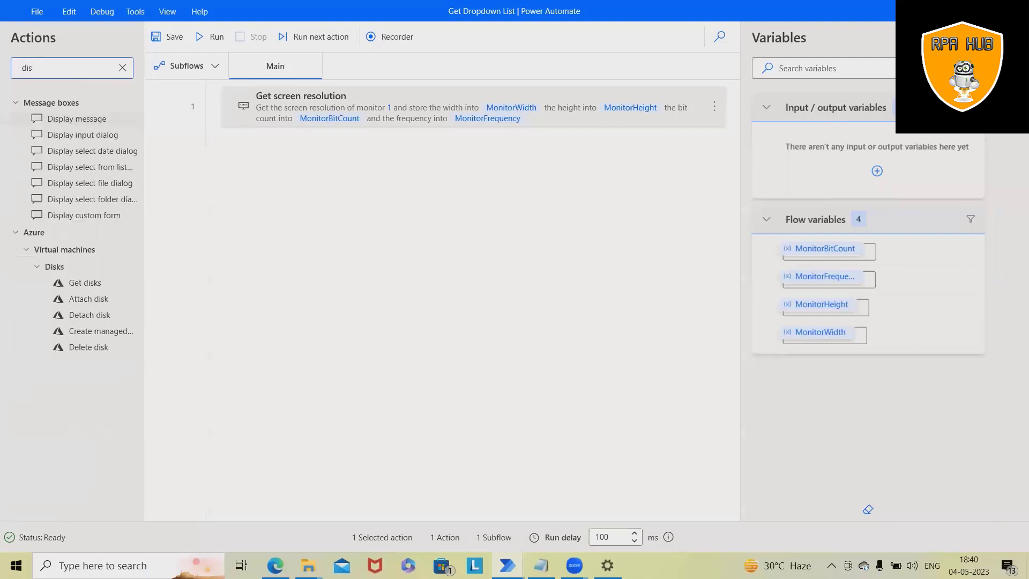
drag(76, 118, 296, 186)
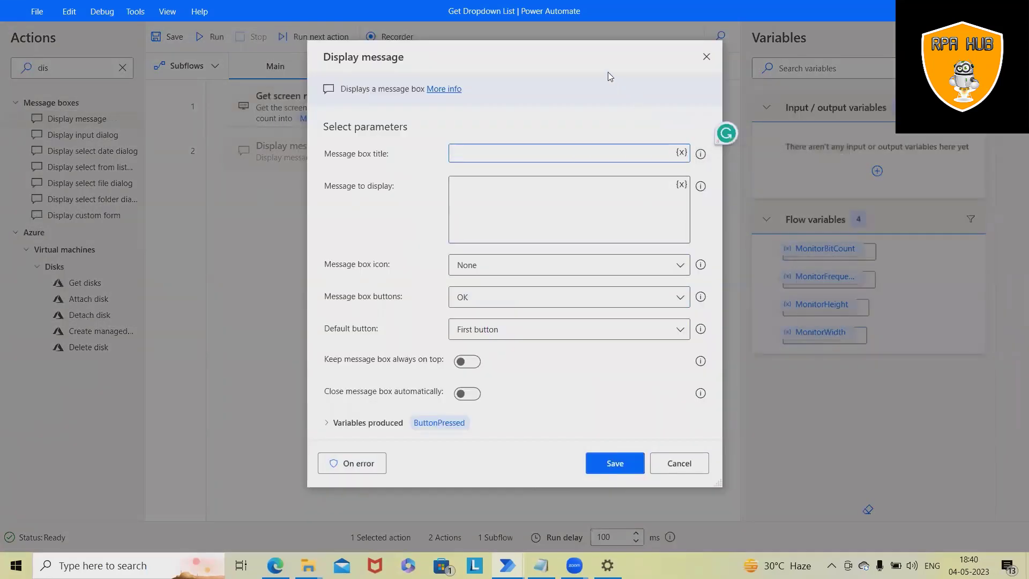
text(B)
text(it Cou)
text(nt)
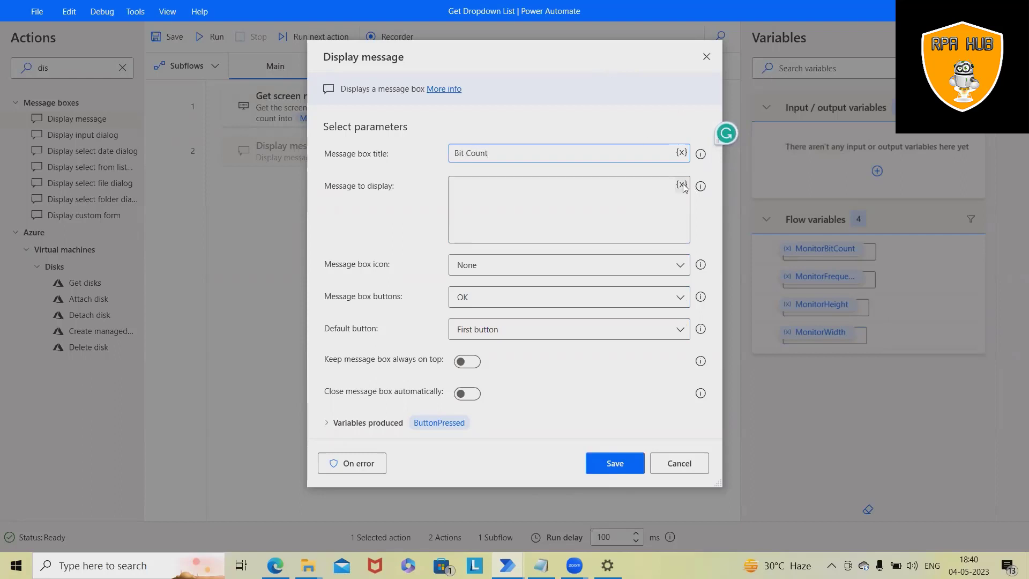
click(681, 185)
click(541, 341)
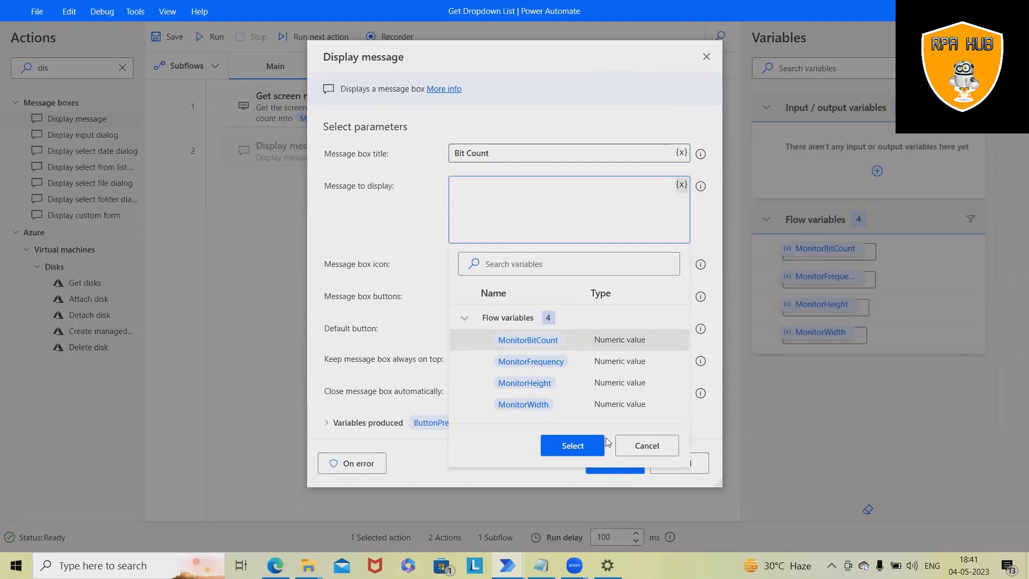
click(589, 446)
click(615, 463)
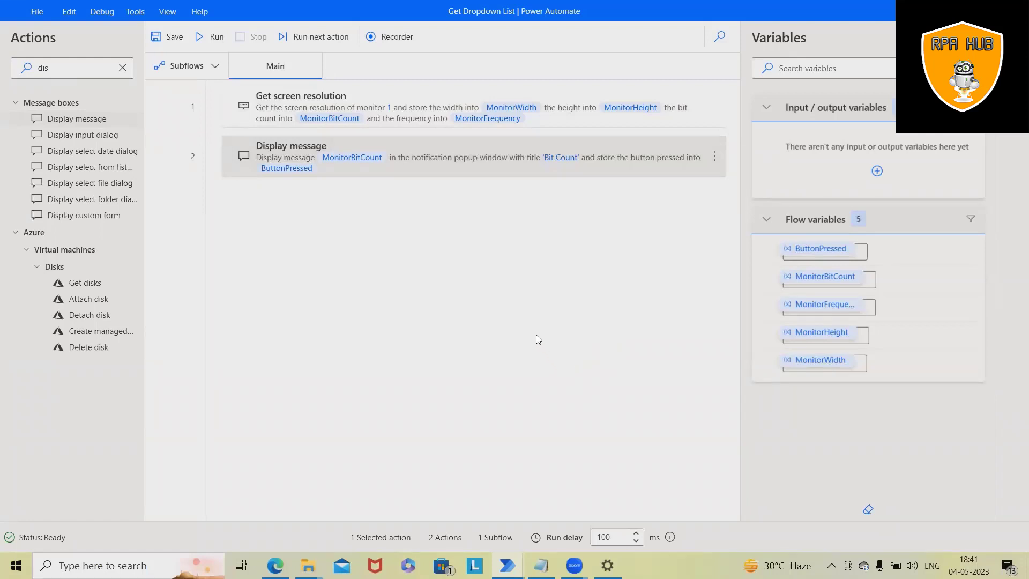
Duplicate the Bit Count message step as steps 3 and 4.
click(394, 305)
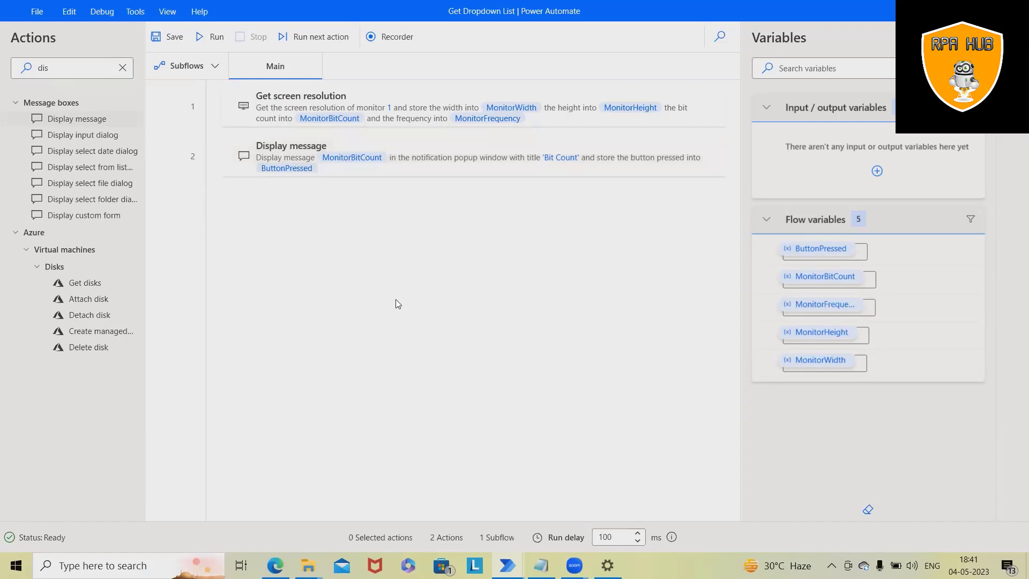
key(ctrl+v)
key(ctrl+v)
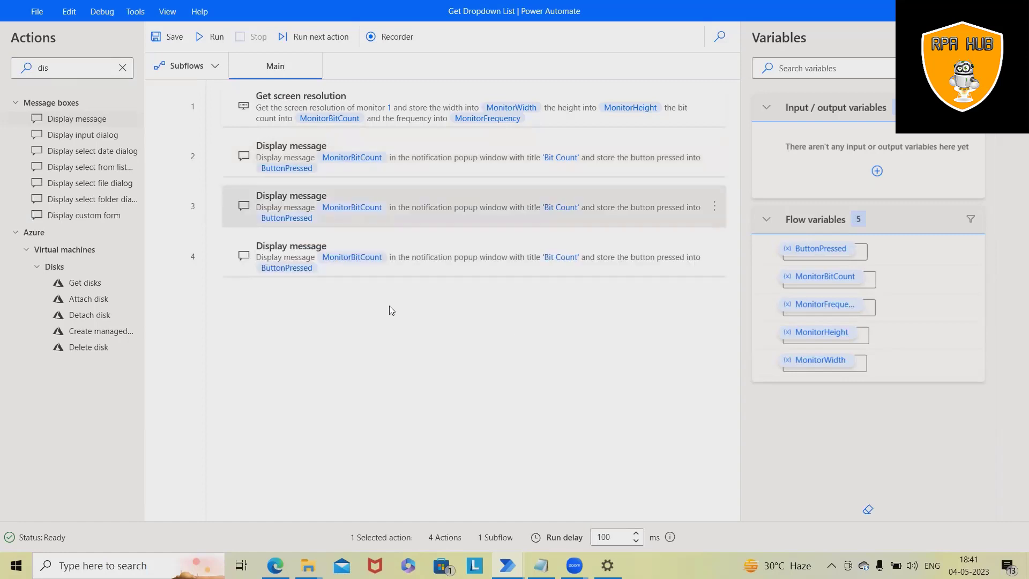
key(ctrl+v)
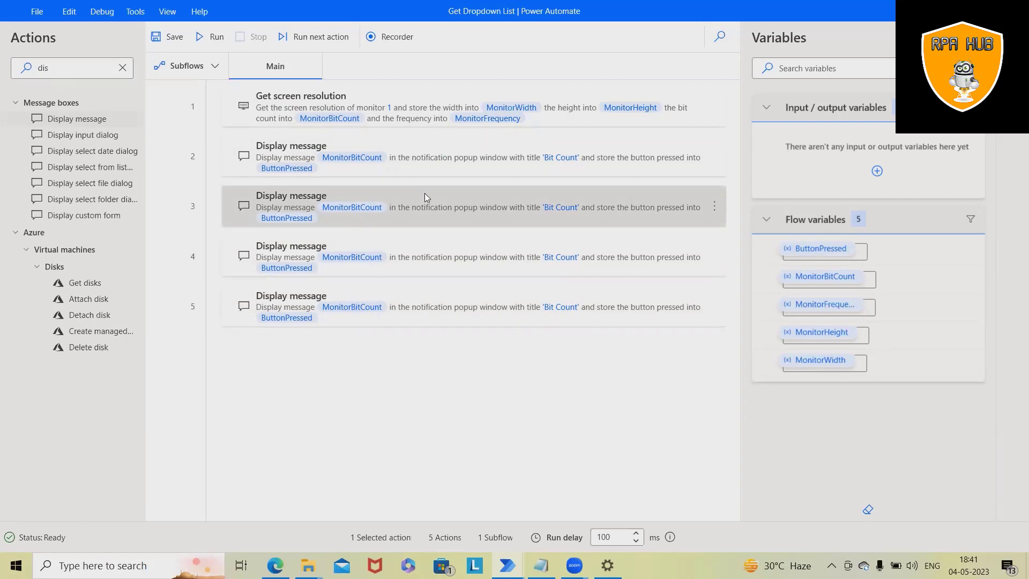
Change the third message to show %MonitorFrequency% with the title 'Frequency'.
double_click(424, 197)
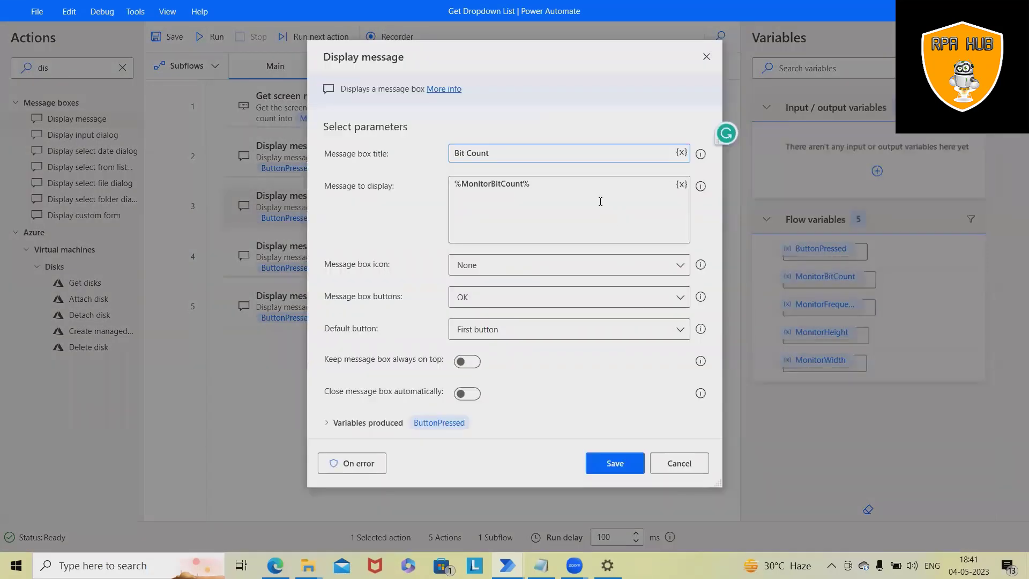
drag(593, 180, 296, 167)
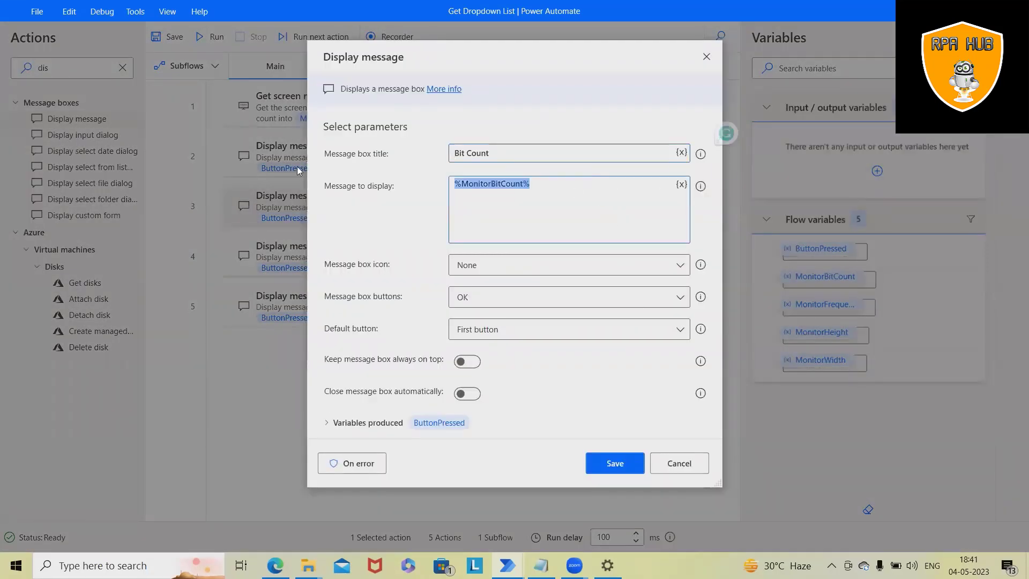
key(Delete)
key(shift+Tab)
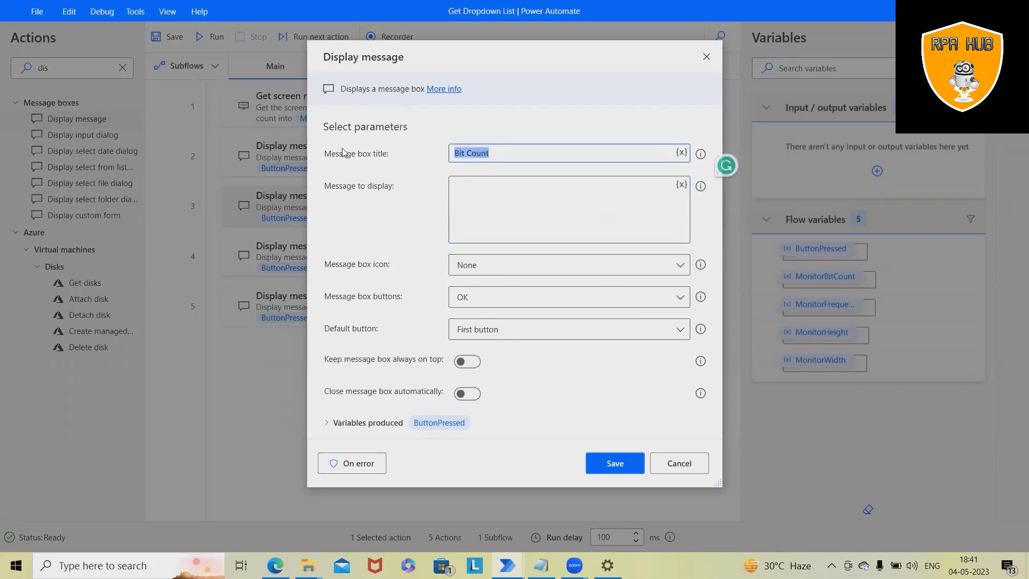
text(Frequenc)
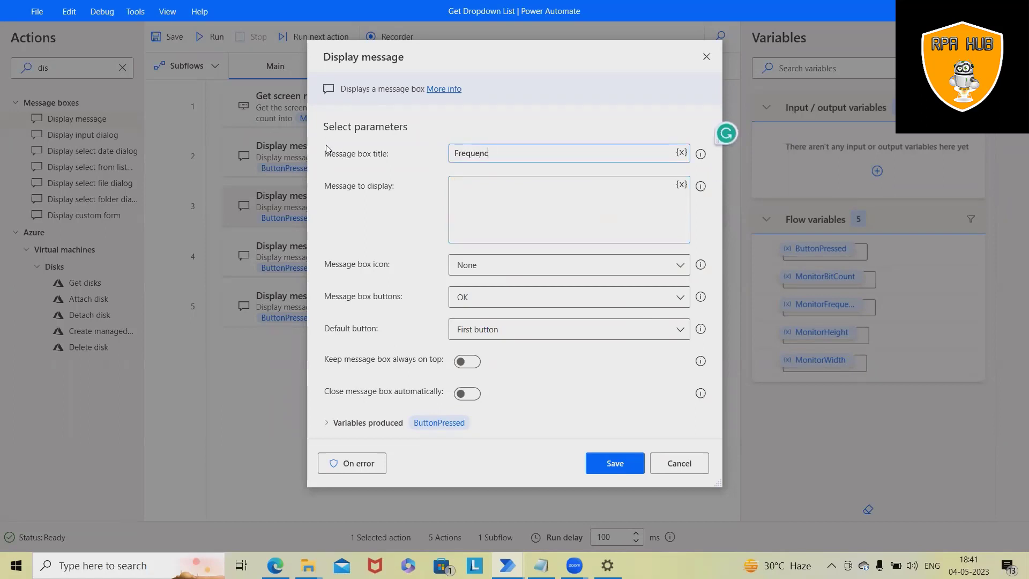
text(y)
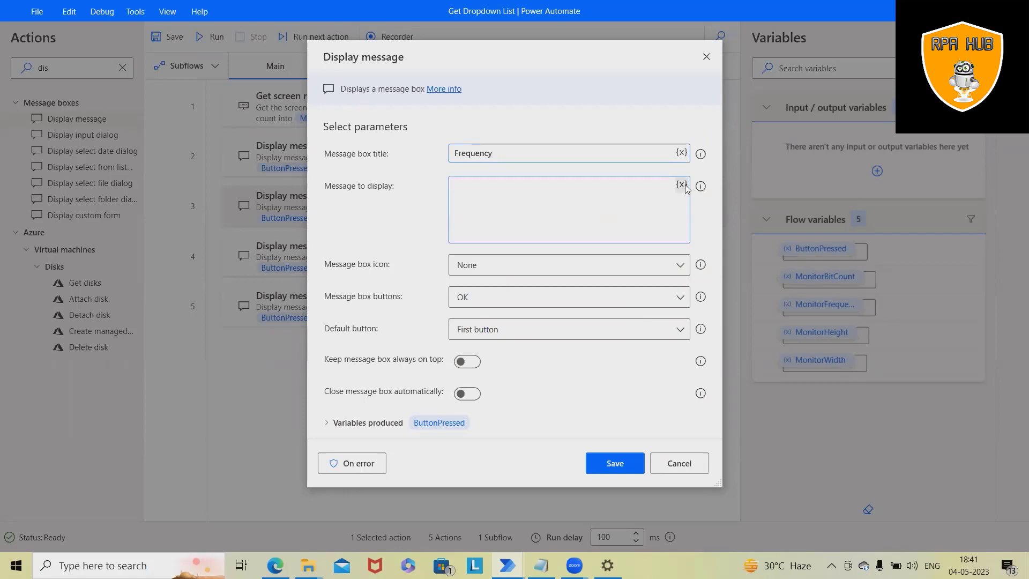
click(681, 184)
click(542, 383)
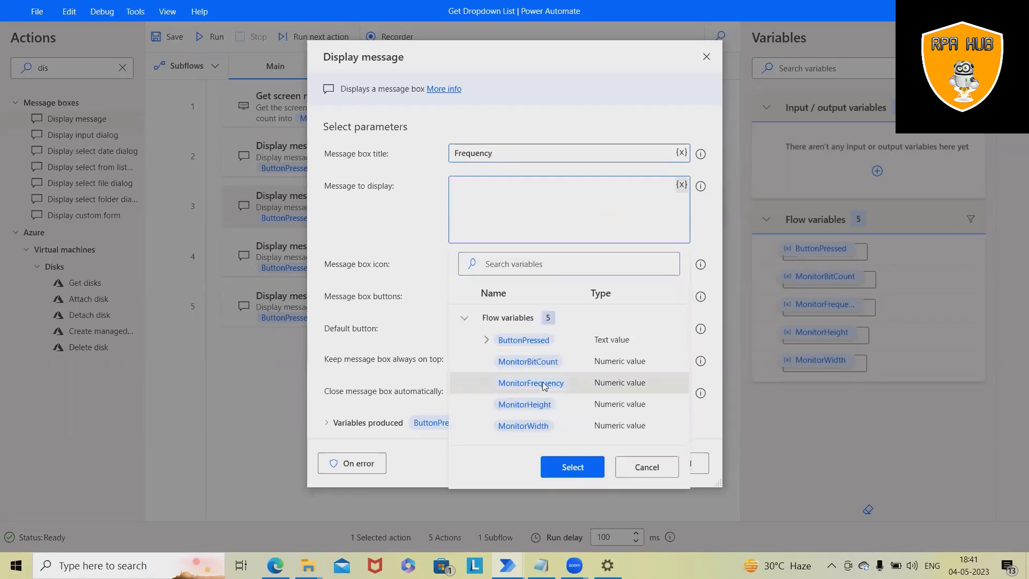
click(577, 465)
click(615, 464)
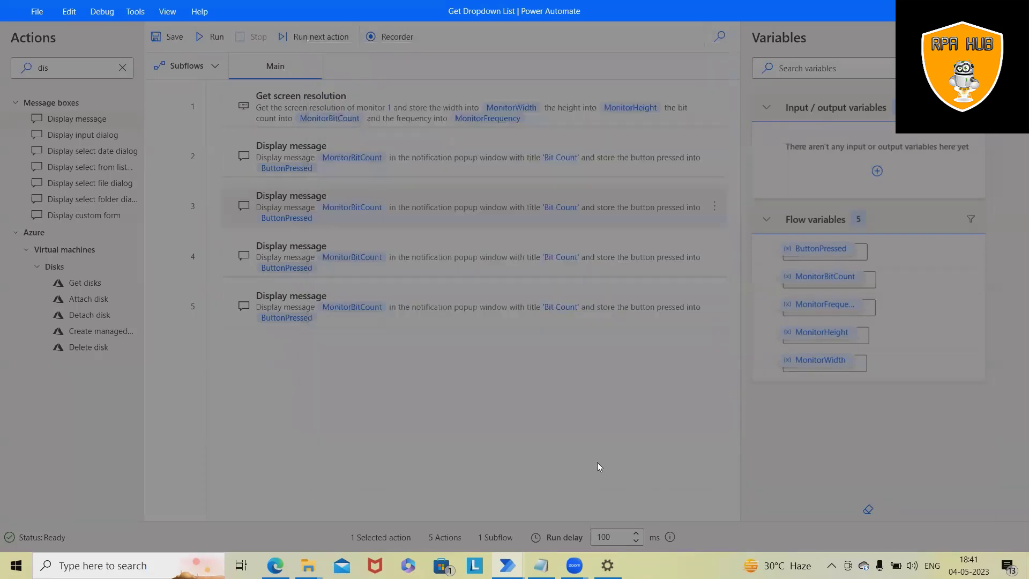
Change the fourth message to show %MonitorHeight% with the title 'Height'.
double_click(430, 249)
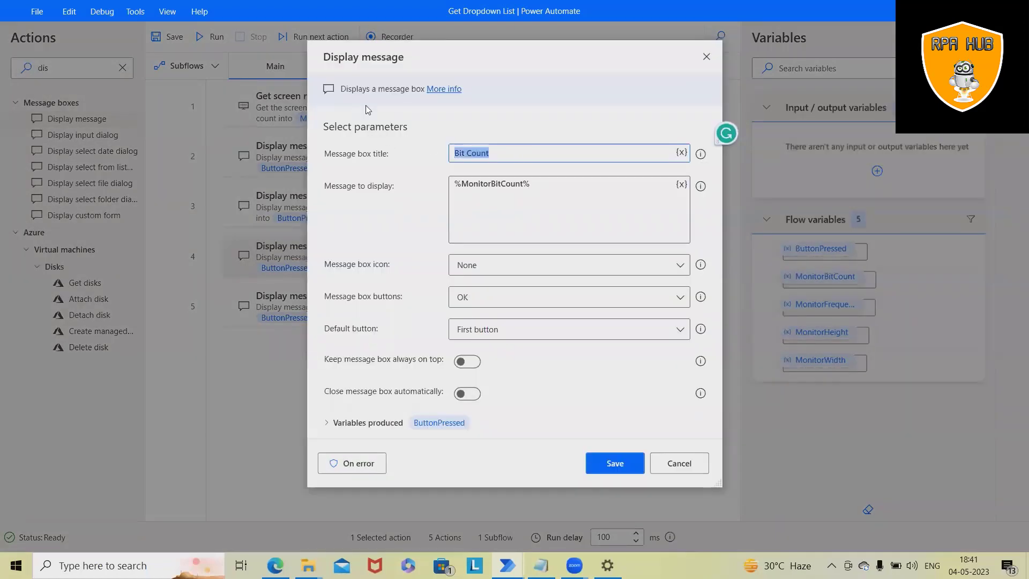
text(Height)
triple_click(571, 187)
key(BackSpace)
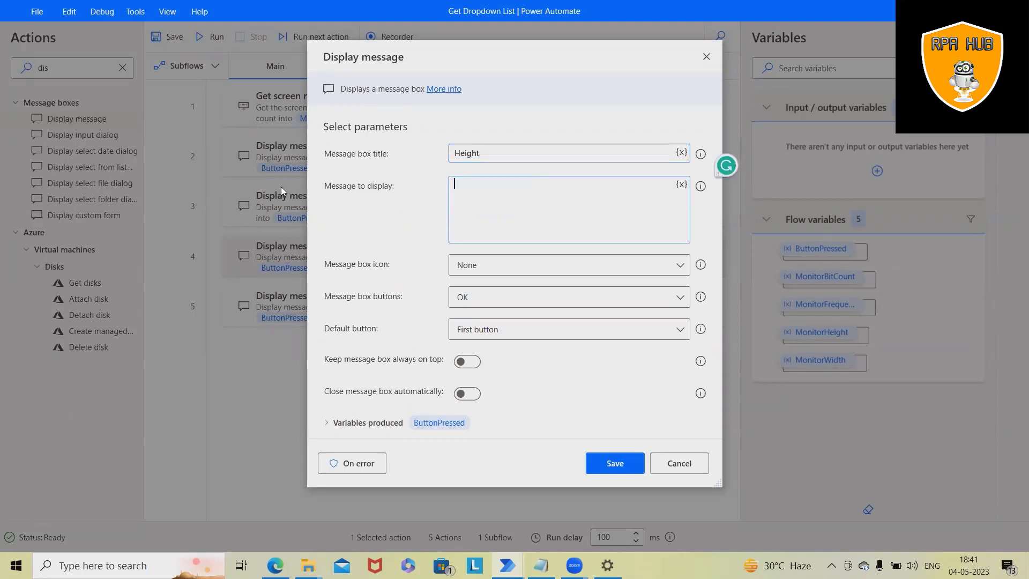
click(682, 185)
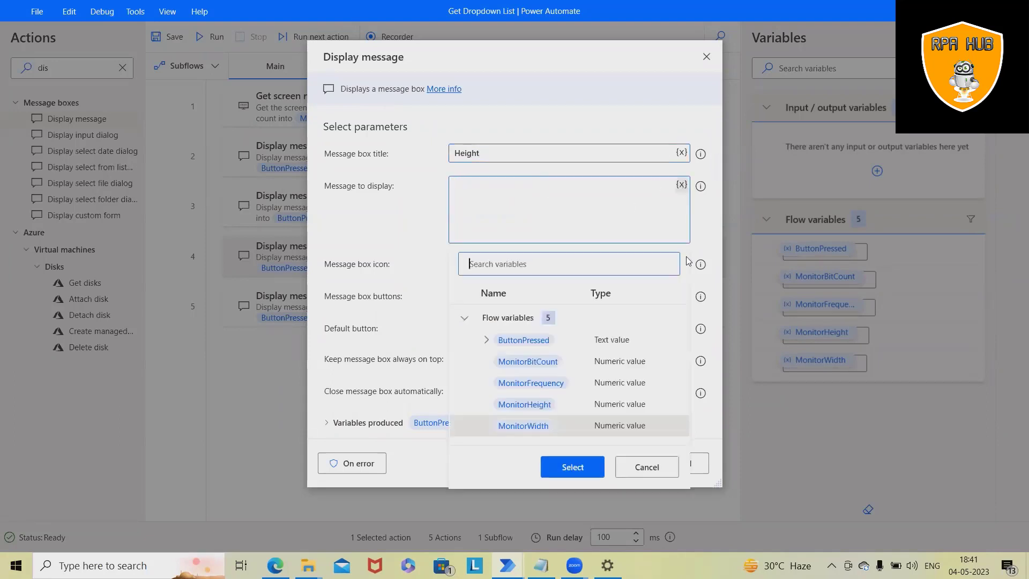
click(540, 406)
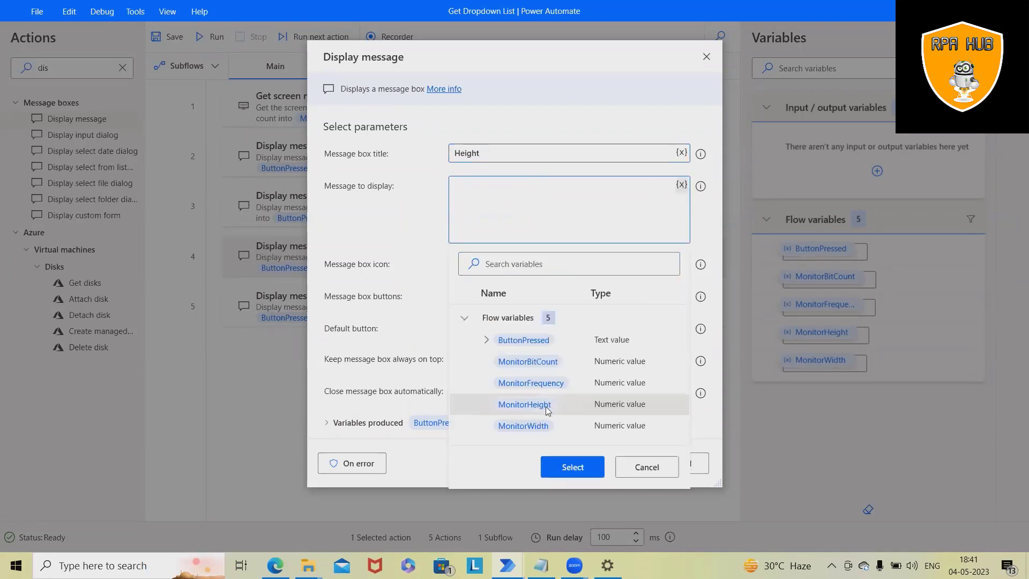
click(572, 467)
click(606, 463)
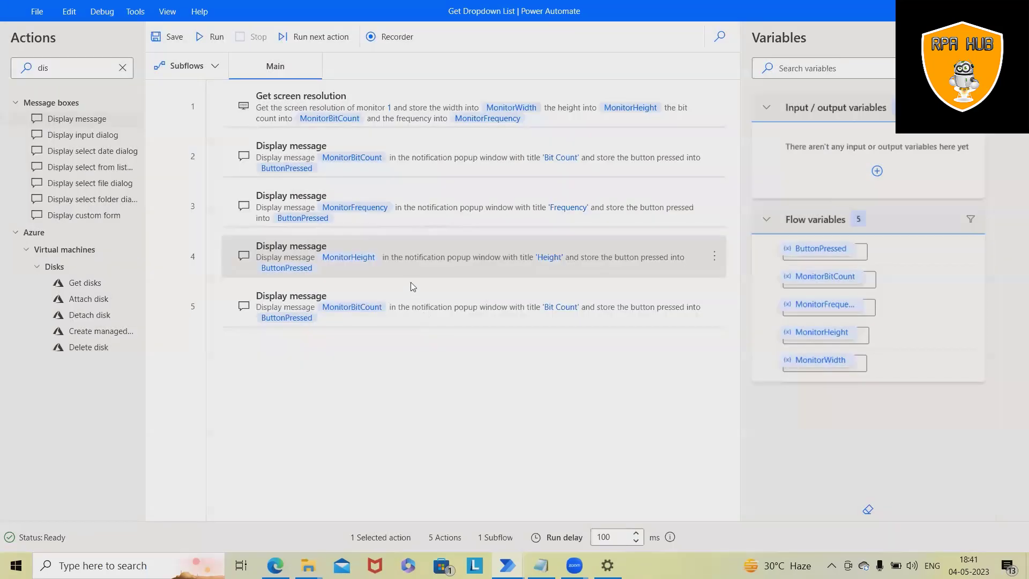
Retitle the fifth message 'Width' and replace its text with %MonitorWidth%.
double_click(428, 299)
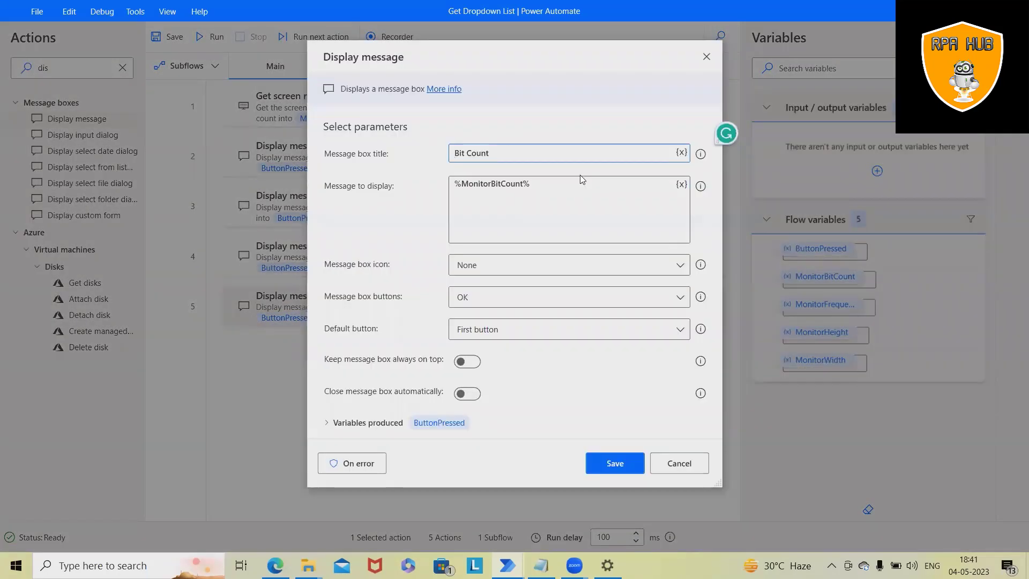
text(Wid)
text(th)
click(541, 214)
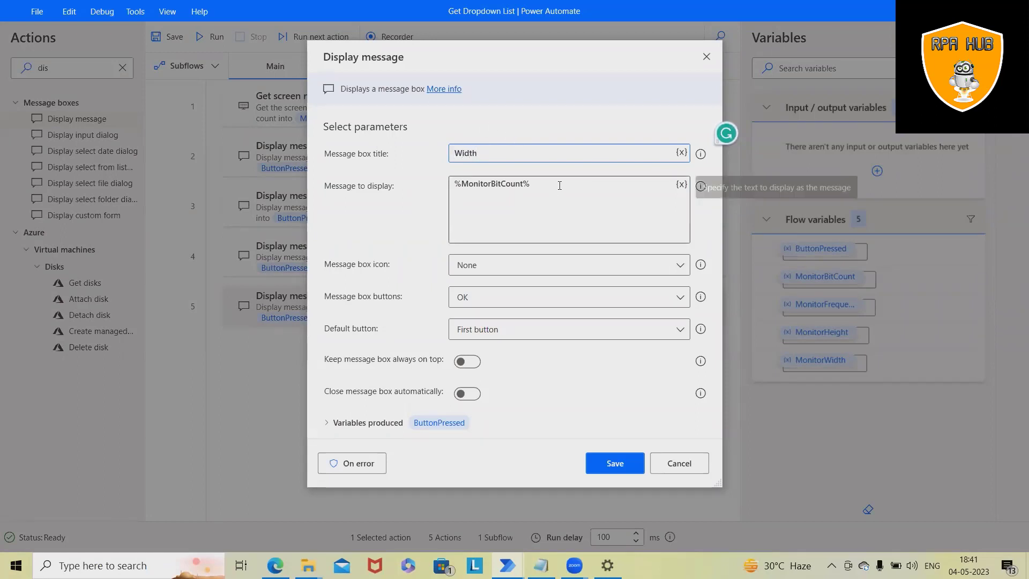
drag(683, 185, 403, 185)
key(BackSpace)
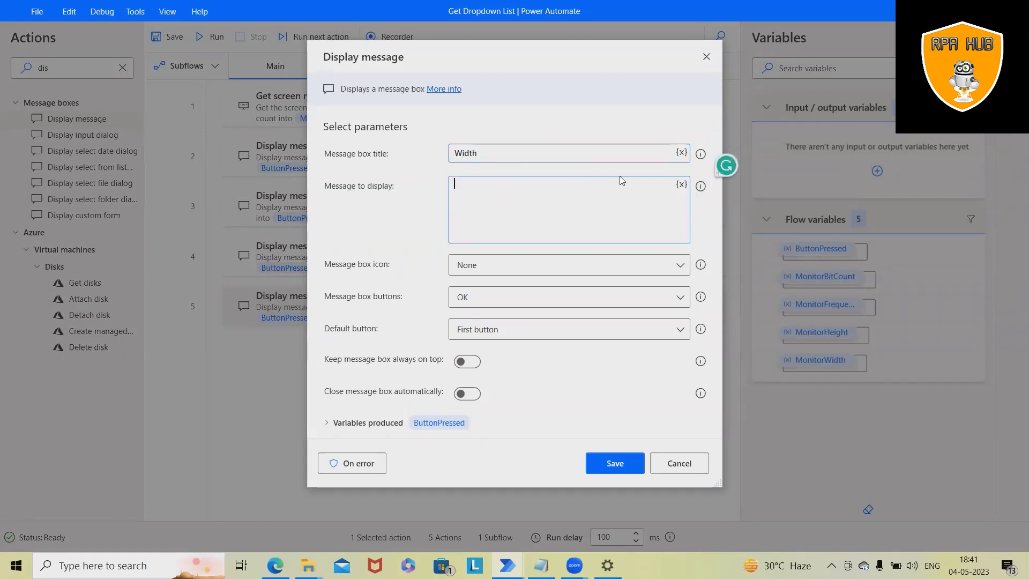
click(682, 186)
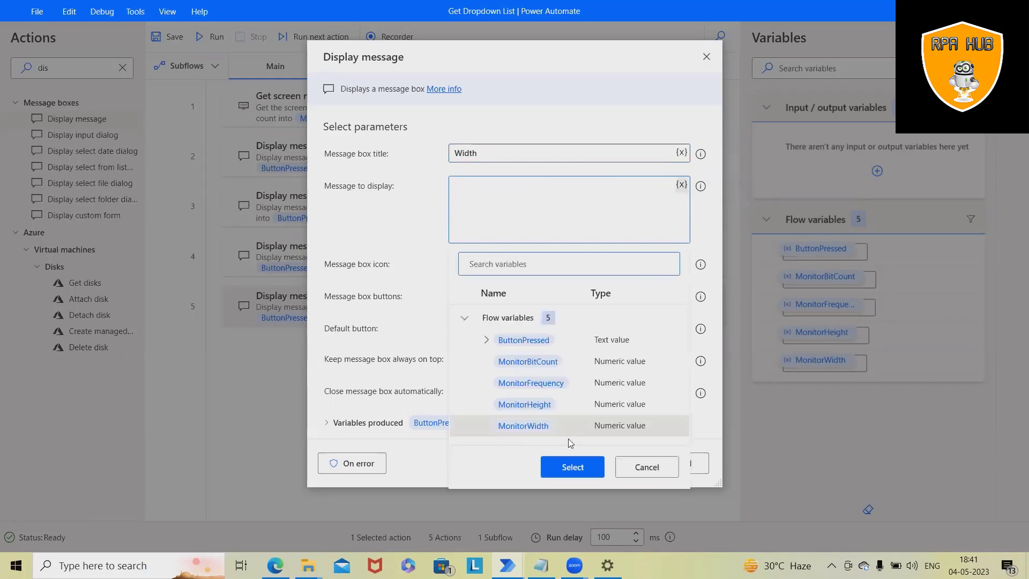
click(572, 466)
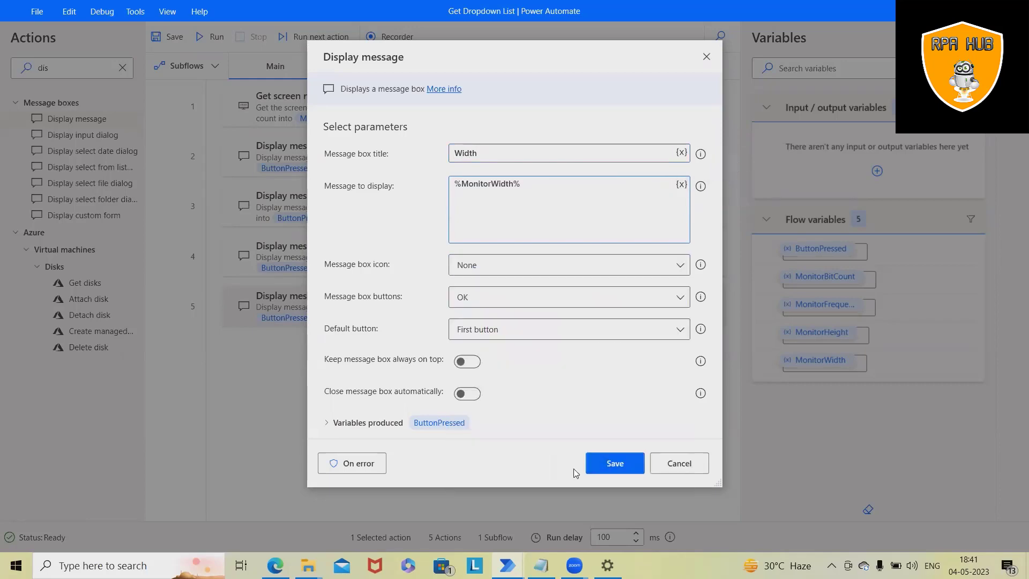
click(614, 461)
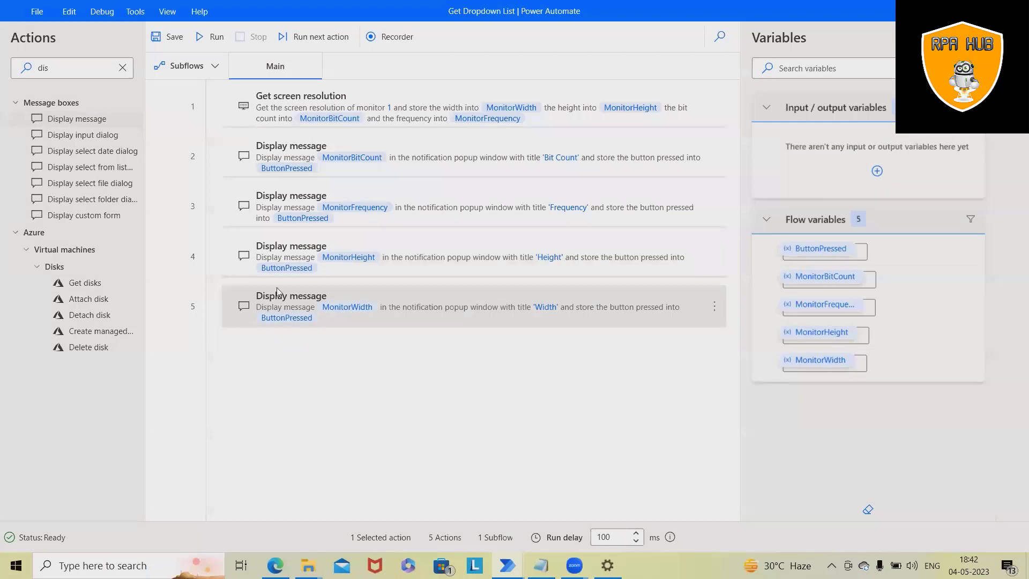
Save and run the flow, closing popups for Bit Count 32, Frequency 120, Height 1080, Width 1920.
click(173, 37)
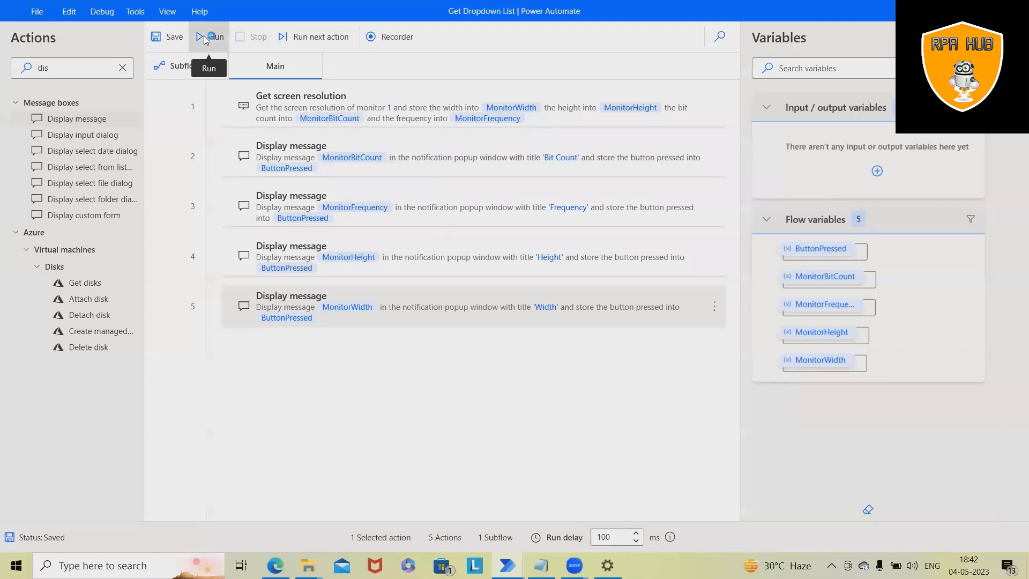
click(208, 37)
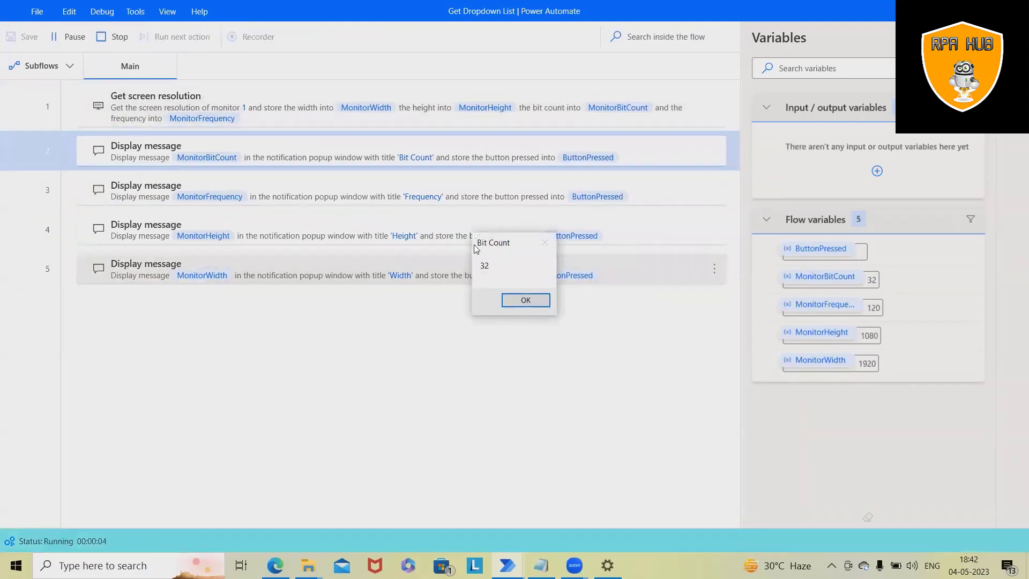
click(516, 306)
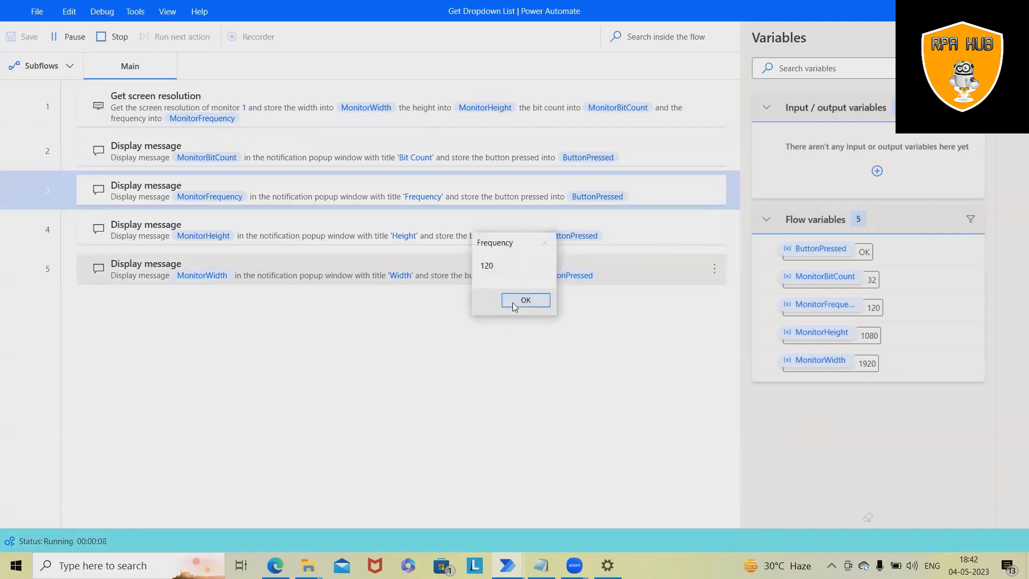
click(520, 305)
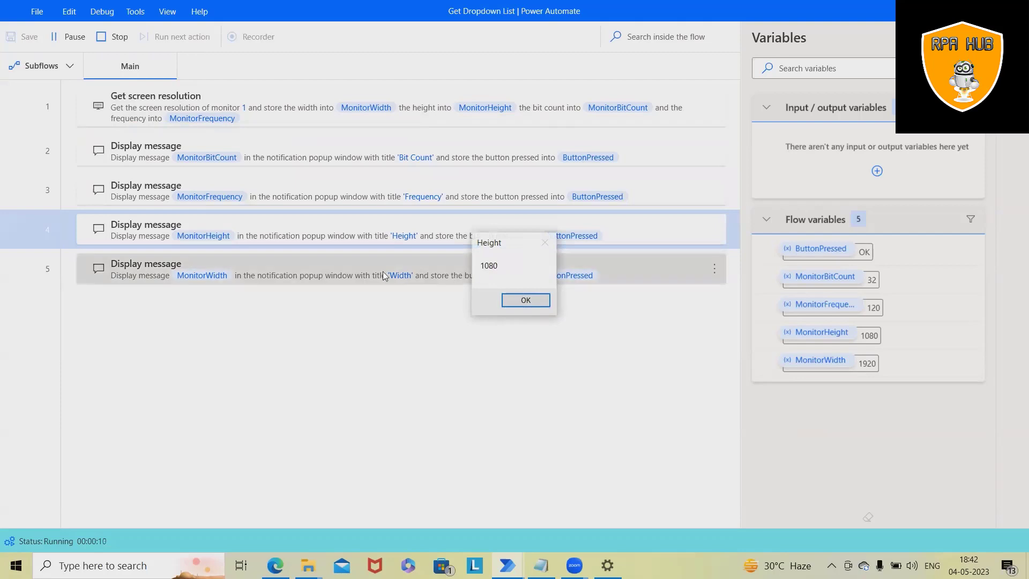
click(522, 306)
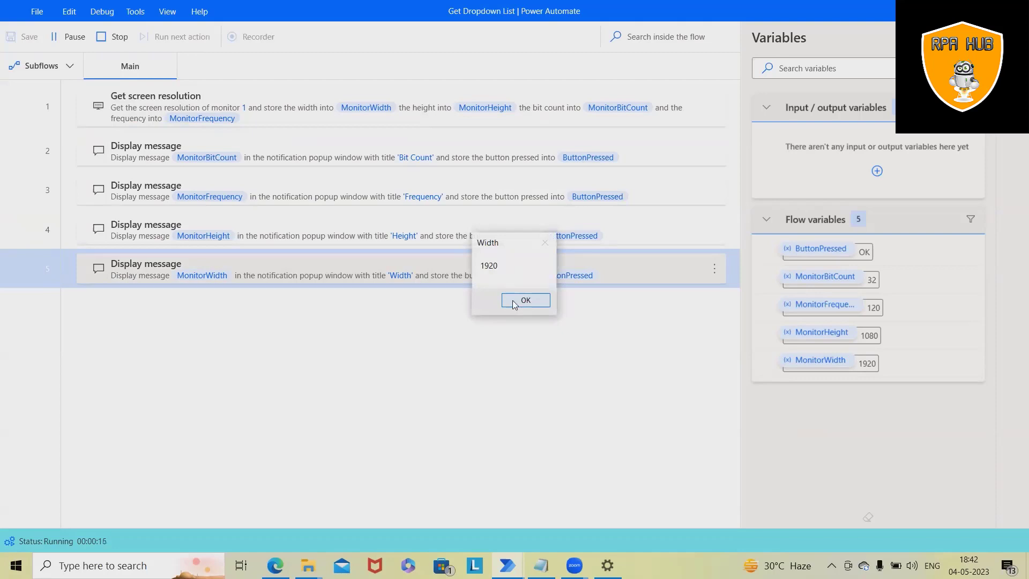
click(512, 300)
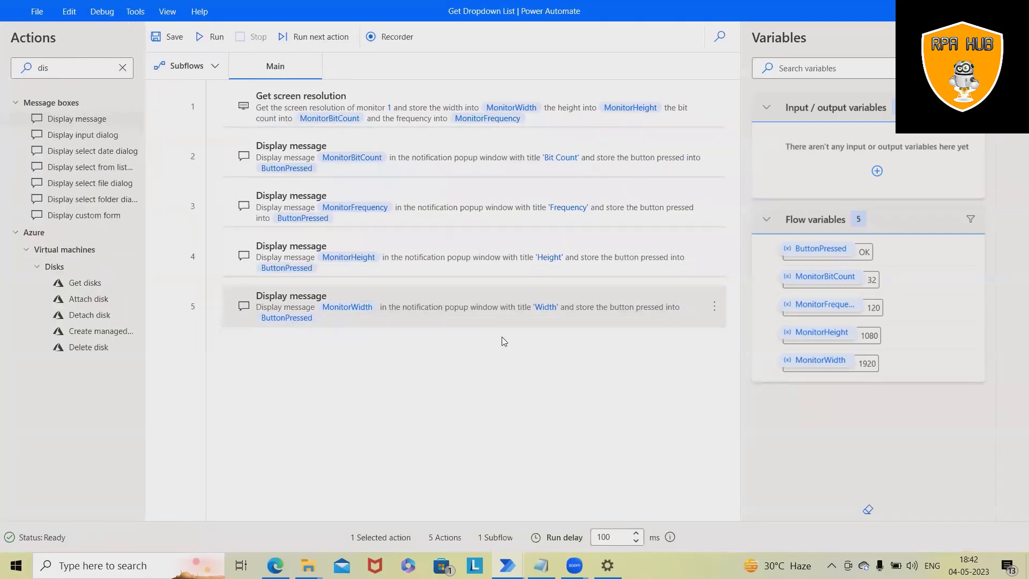